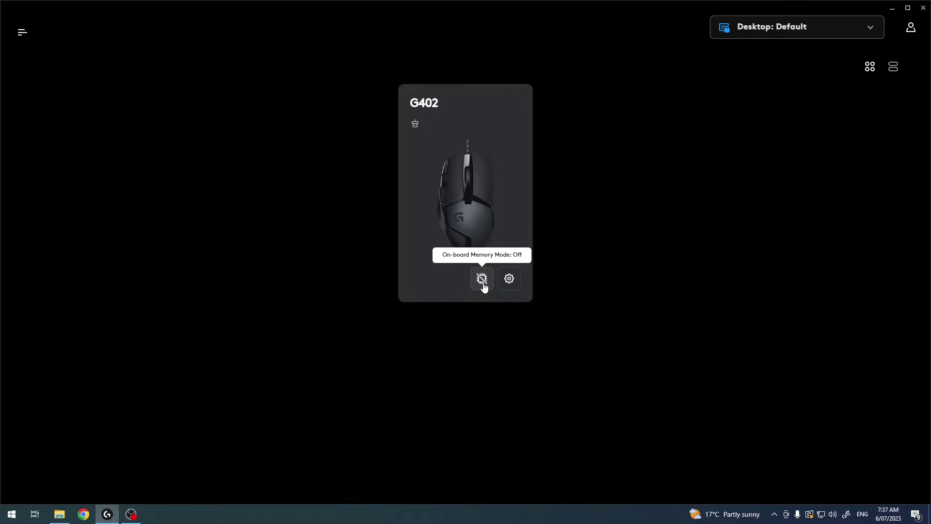
Open the G402 mouse's Assignments page from its device card.
{"action": "left_click", "coordinate": [461, 187]}
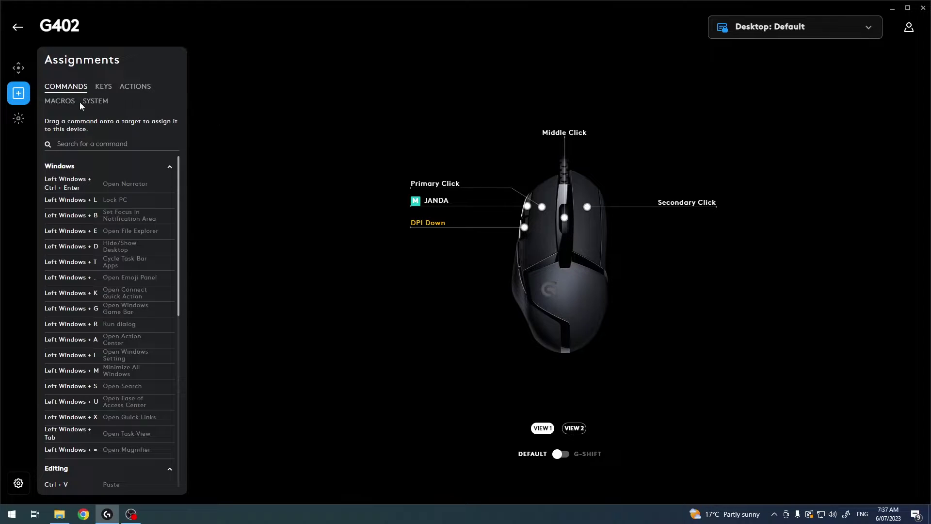
Open the saved JANDA macro from the Macros list for editing.
{"action": "left_click", "coordinate": [60, 101]}
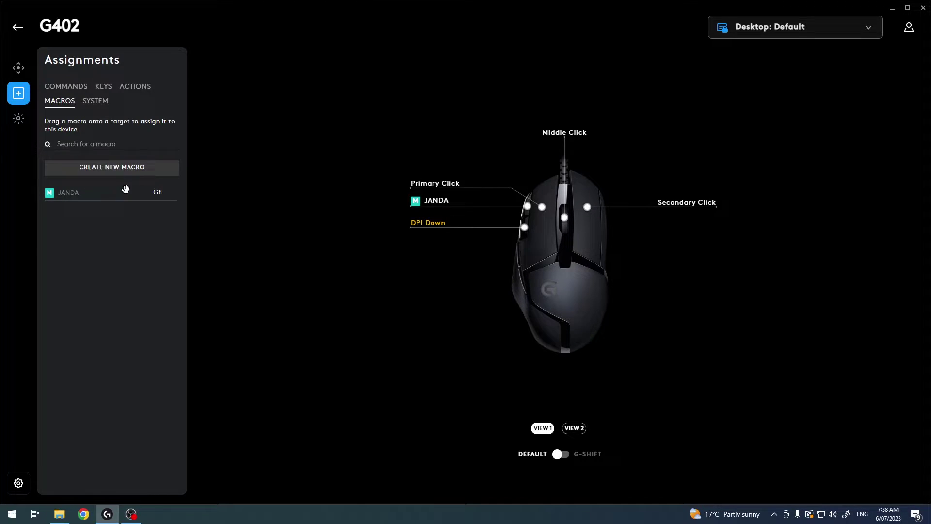
{"action": "left_click", "coordinate": [71, 192]}
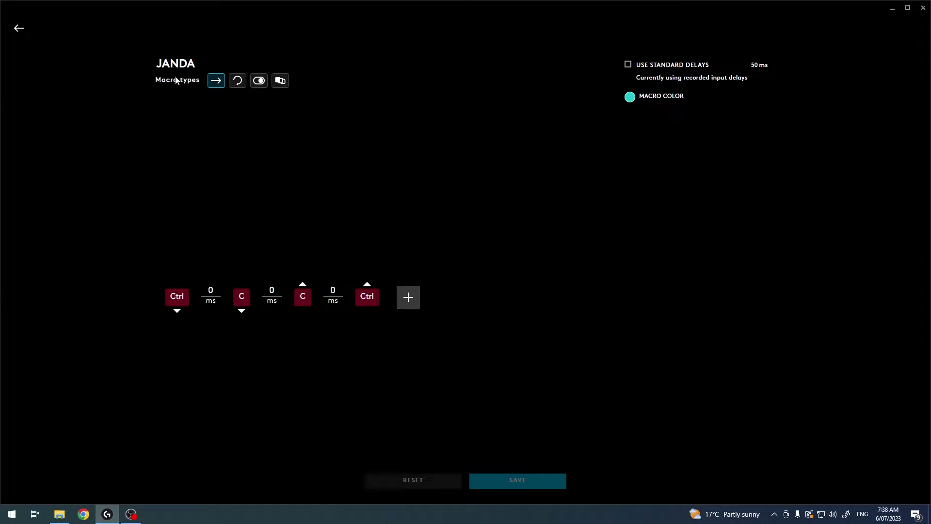
Turn on 50 ms standard delays for JANDA's Ctrl, C steps, keeping key down/up steps shown.
{"action": "left_click", "coordinate": [237, 82]}
{"action": "left_click", "coordinate": [629, 67]}
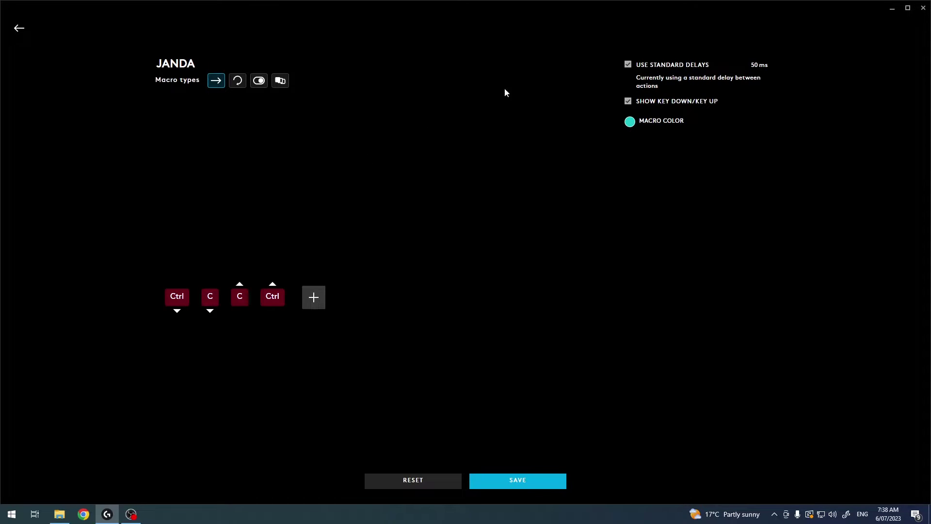
{"action": "left_click_drag", "start_coordinate": [751, 65], "coordinate": [769, 66]}
{"action": "left_click", "coordinate": [706, 67]}
{"action": "left_click", "coordinate": [667, 105]}
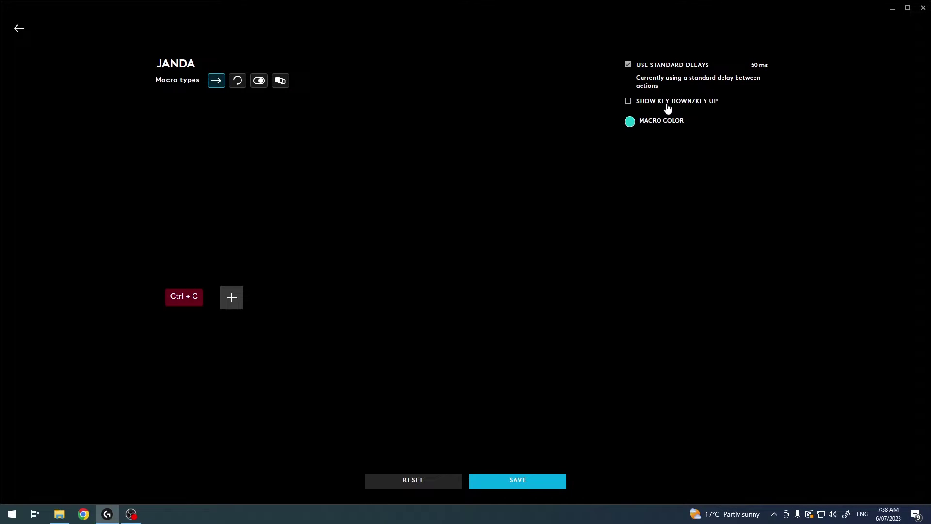
{"action": "left_click", "coordinate": [668, 106]}
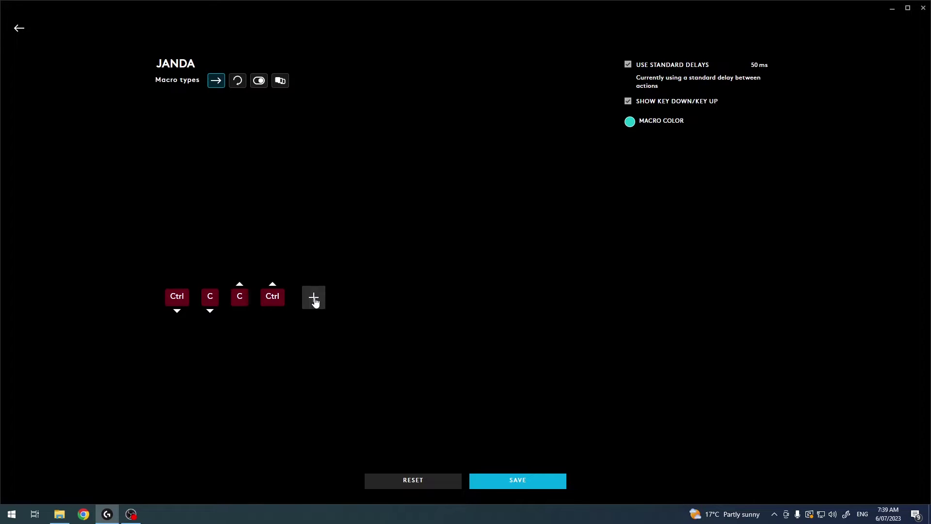
Restore JANDA's recorded 0 ms delays and go back to the G402 Assignments page.
{"action": "left_click", "coordinate": [627, 65]}
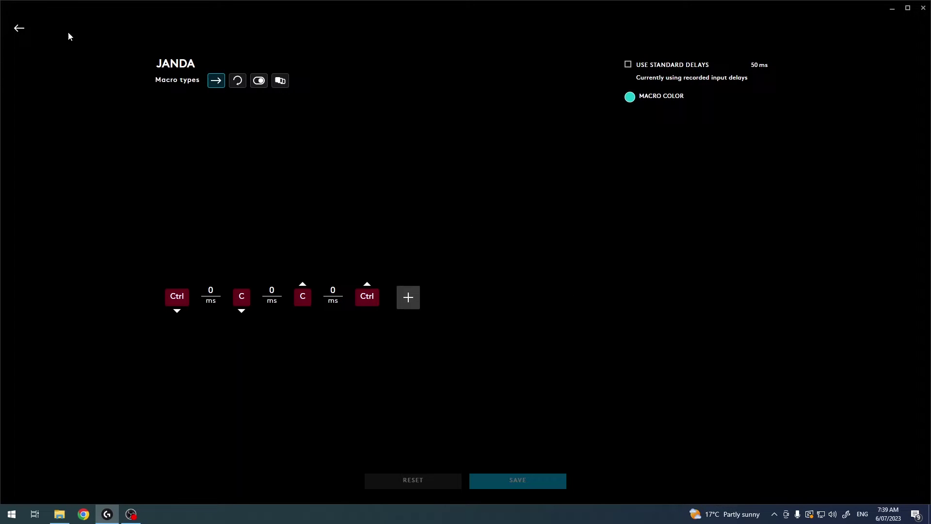
{"action": "left_click", "coordinate": [19, 28]}
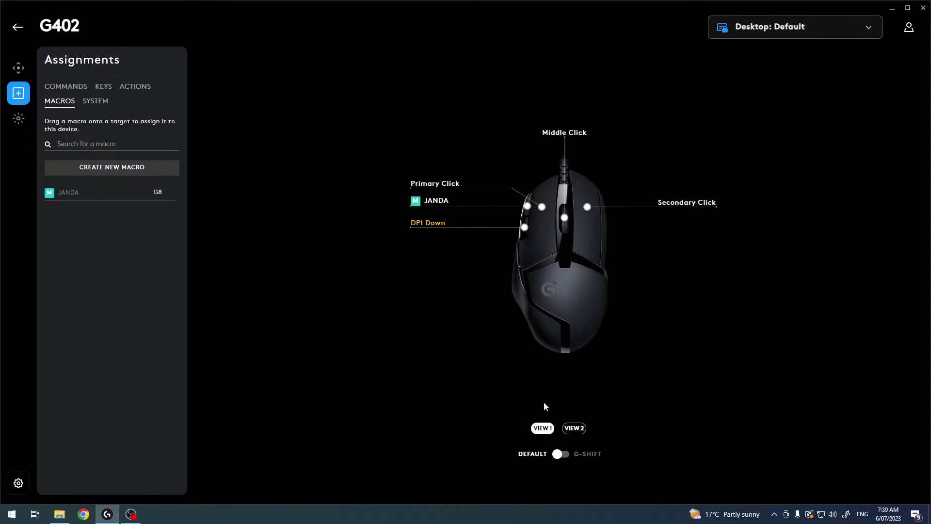
Check the G402's side-button view, then minimise G HUB to reveal the desktop.
{"action": "left_click", "coordinate": [574, 428]}
{"action": "left_click", "coordinate": [543, 428]}
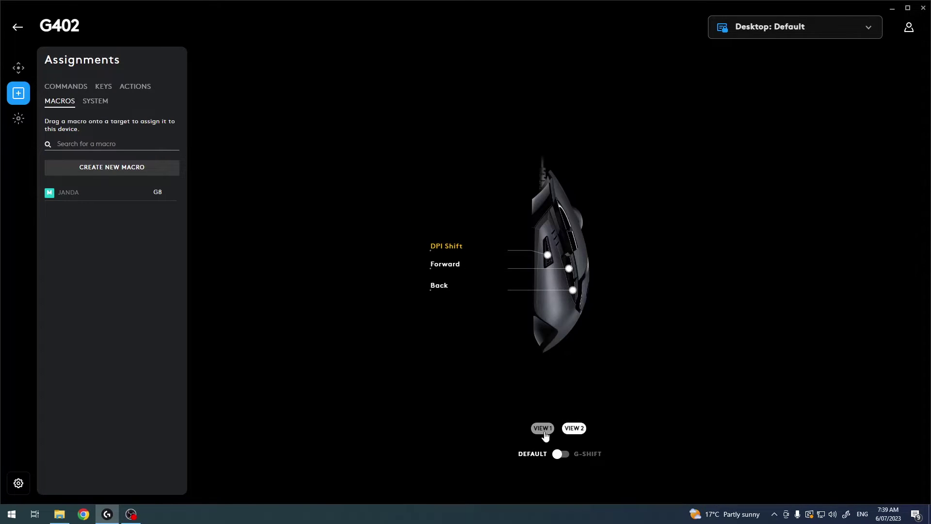
{"action": "left_click", "coordinate": [892, 8]}
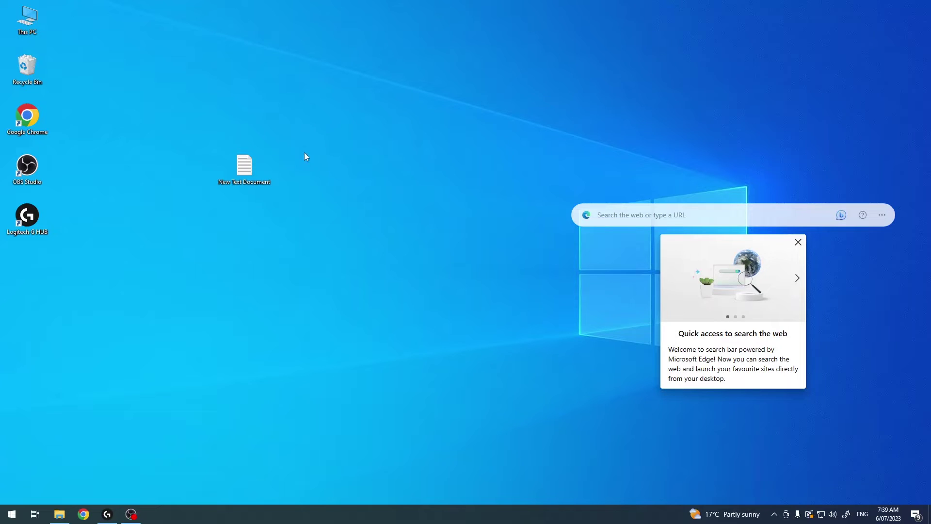
Open the empty New Text Document in Notepad, close it, and return to G HUB.
{"action": "double_click", "coordinate": [244, 166]}
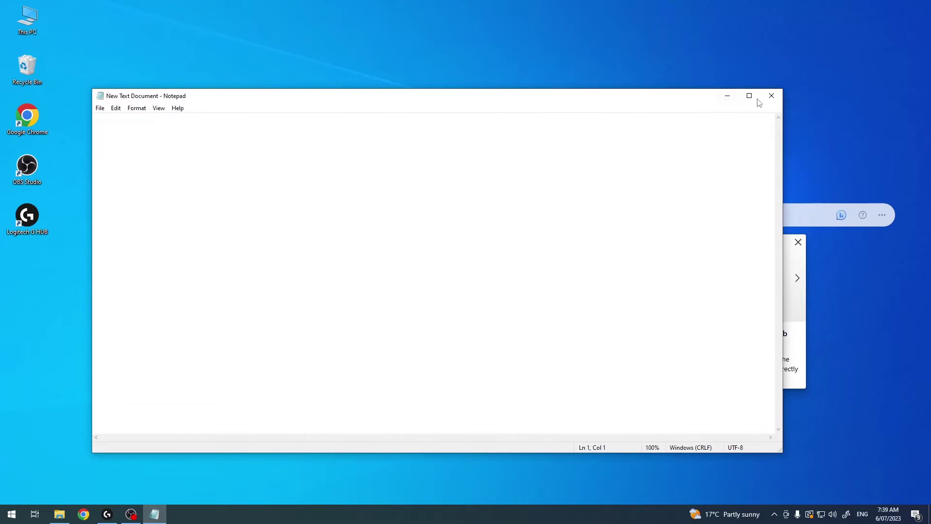
{"action": "left_click", "coordinate": [772, 95]}
{"action": "double_click", "coordinate": [256, 162]}
{"action": "left_click", "coordinate": [749, 95]}
{"action": "left_click", "coordinate": [912, 5]}
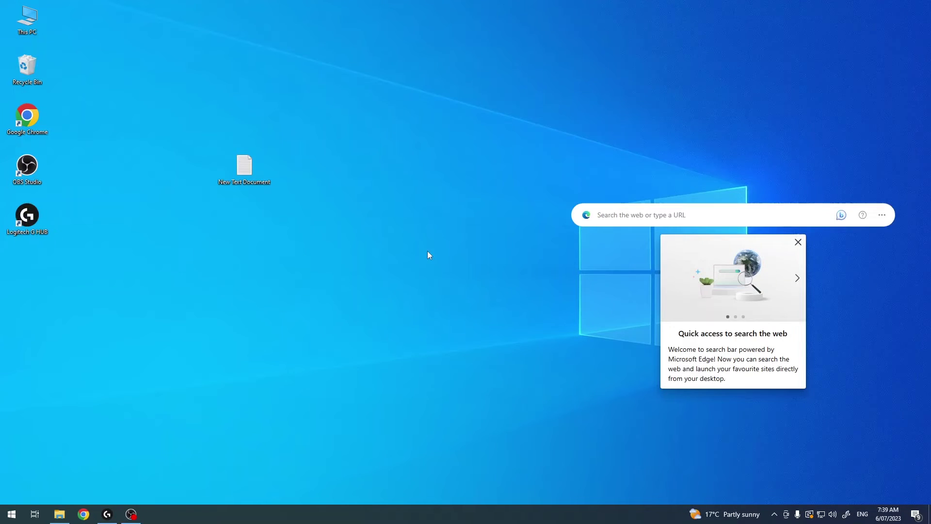
{"action": "left_click", "coordinate": [118, 516]}
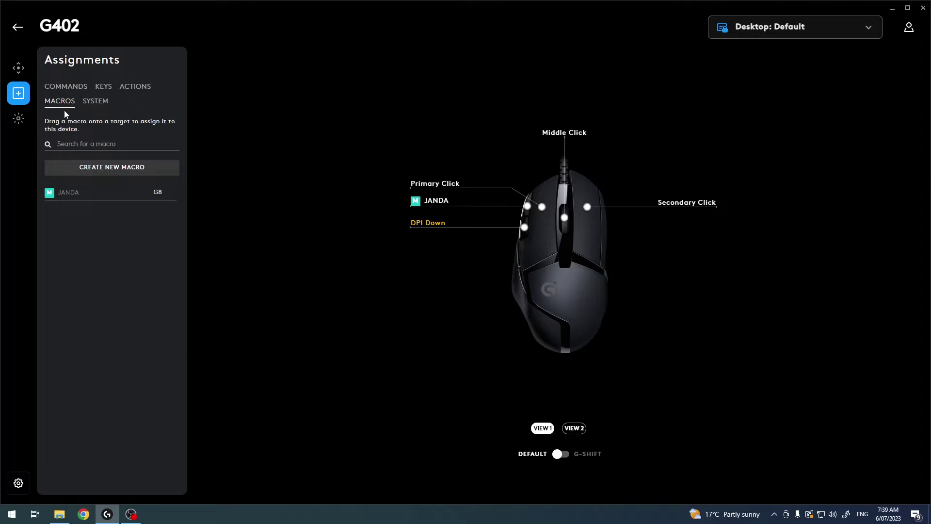
Create a new macro and name it NEW MAC.
{"action": "left_click", "coordinate": [90, 167]}
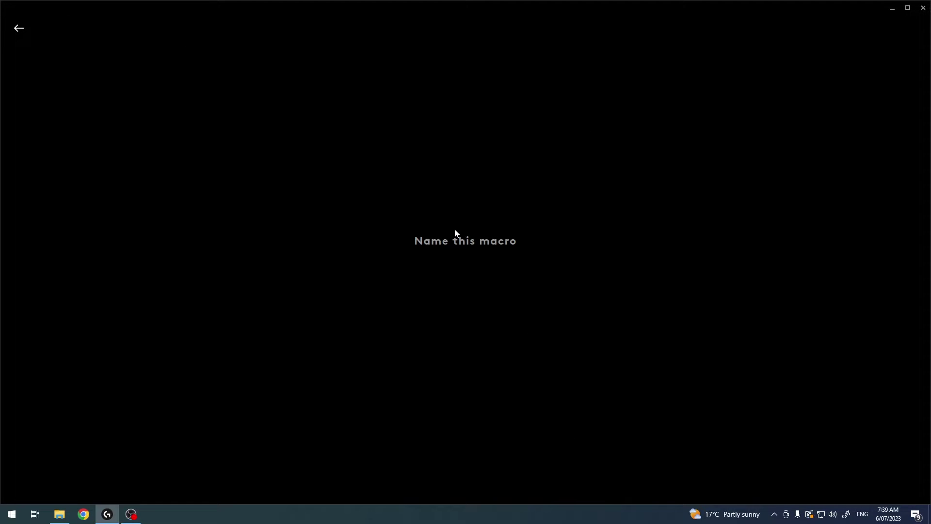
{"action": "type", "text": "NEW MAC"}
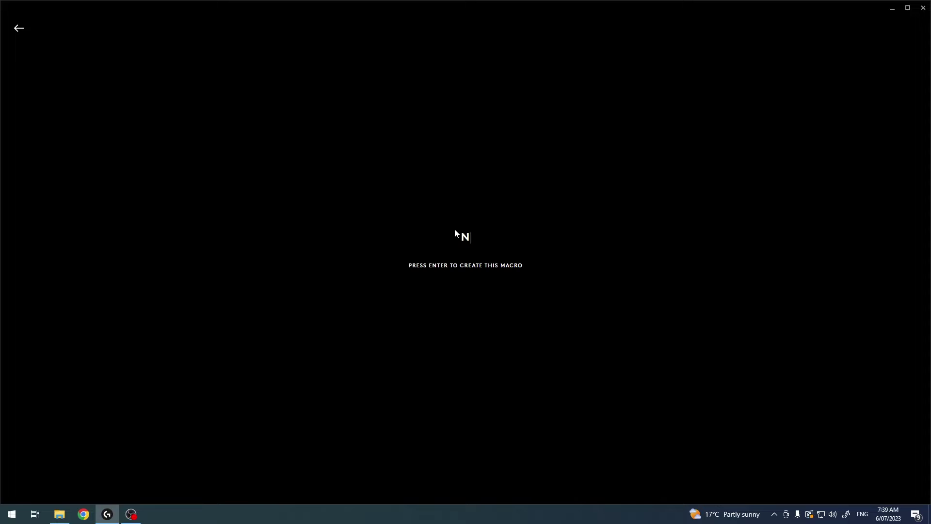
{"action": "key", "text": "Return"}
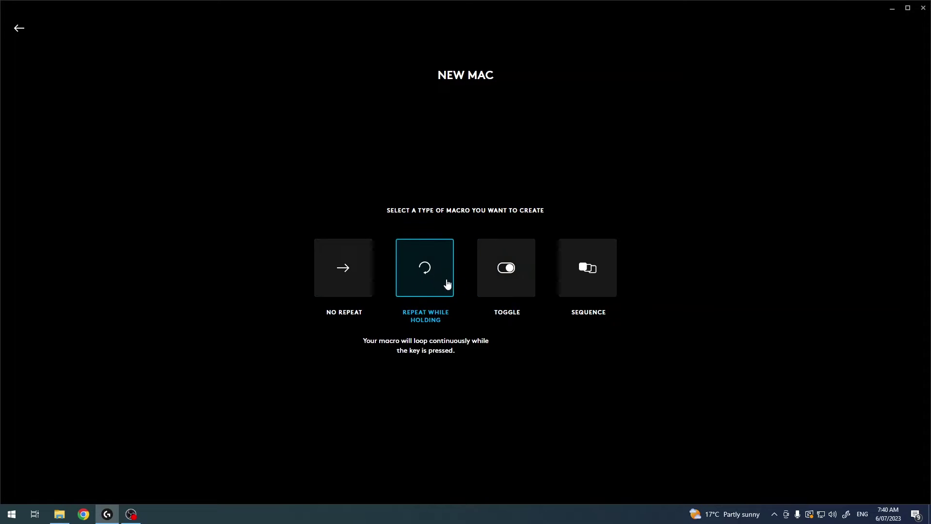
Set NEW MAC to the No Repeat type and start adding its first step.
{"action": "left_click", "coordinate": [366, 285]}
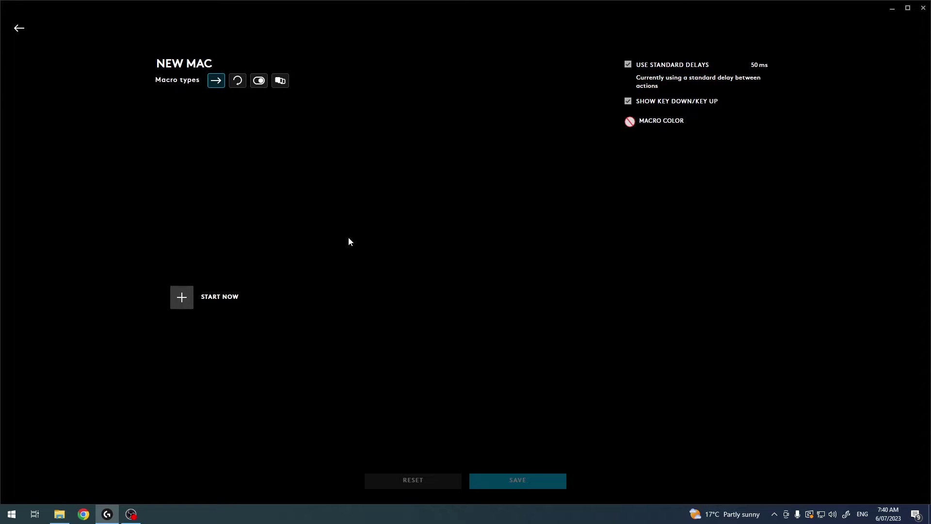
{"action": "left_click", "coordinate": [185, 303]}
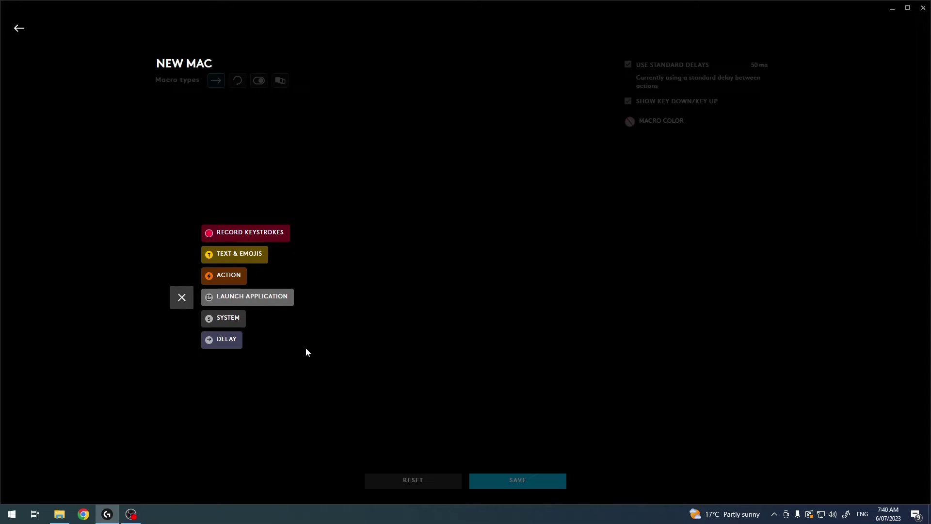
Add a Text & Emojis step reading 'hARDRESET' followed by thumbs-up emojis from the picker.
{"action": "left_click", "coordinate": [240, 251]}
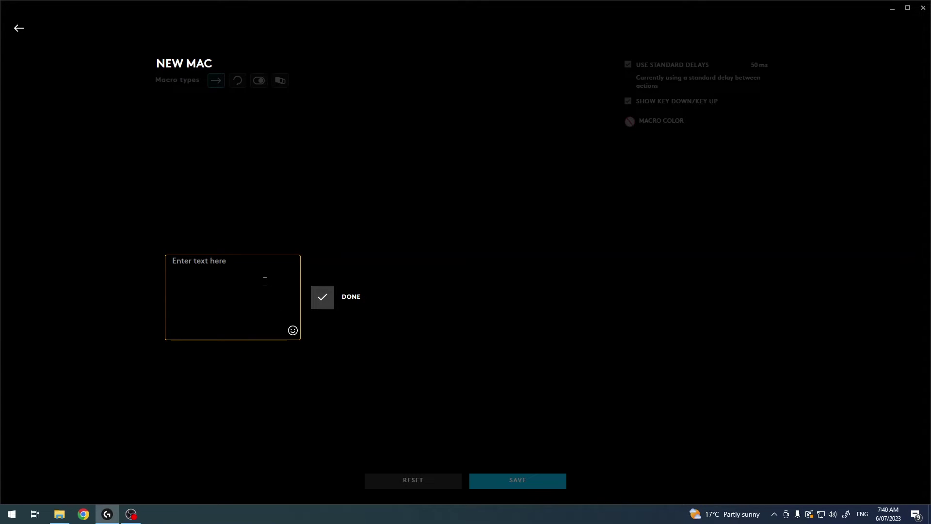
{"action": "type", "text": "hARDRESET"}
{"action": "left_click", "coordinate": [293, 331]}
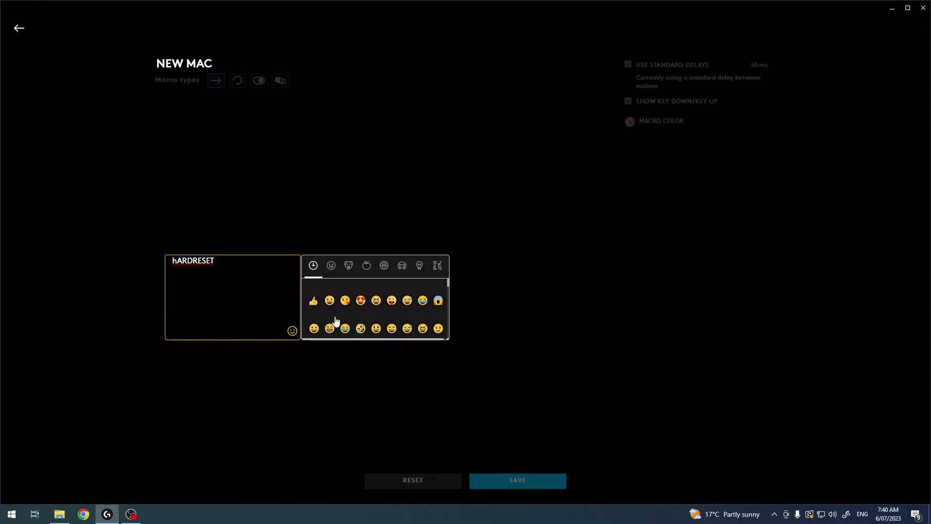
{"action": "left_click", "coordinate": [313, 300]}
{"action": "left_click", "coordinate": [314, 300]}
{"action": "left_click", "coordinate": [314, 301]}
{"action": "left_click", "coordinate": [313, 301]}
{"action": "left_click", "coordinate": [313, 301]}
{"action": "left_click", "coordinate": [292, 331]}
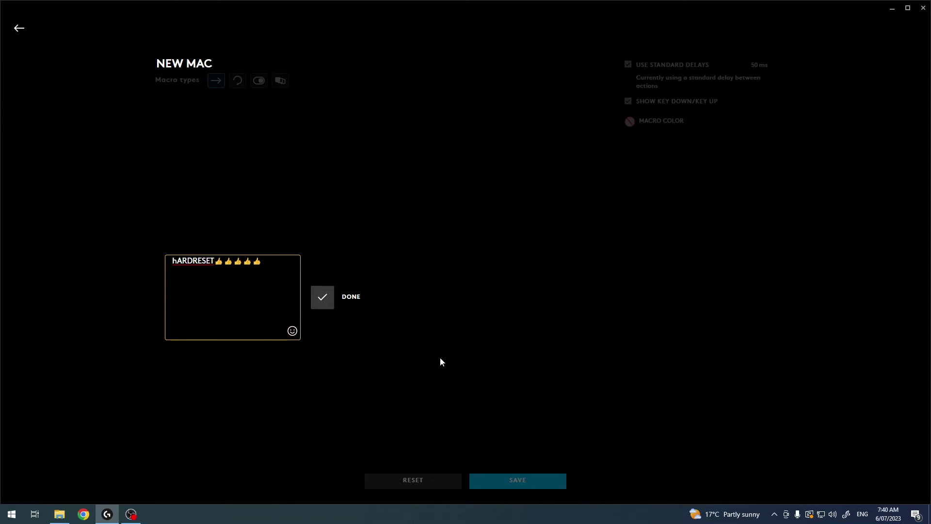
{"action": "left_click", "coordinate": [322, 299]}
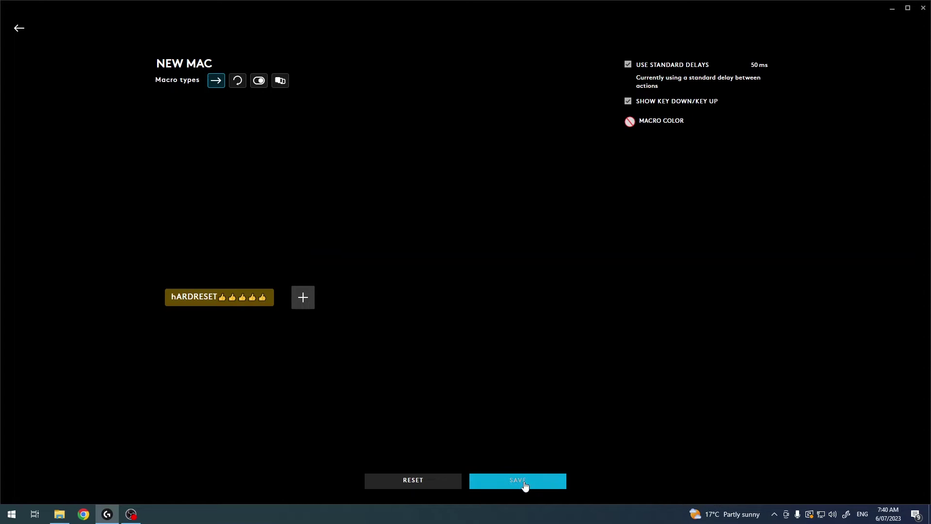
Switch NEW MAC to recorded input delays and save it.
{"action": "left_click", "coordinate": [628, 65]}
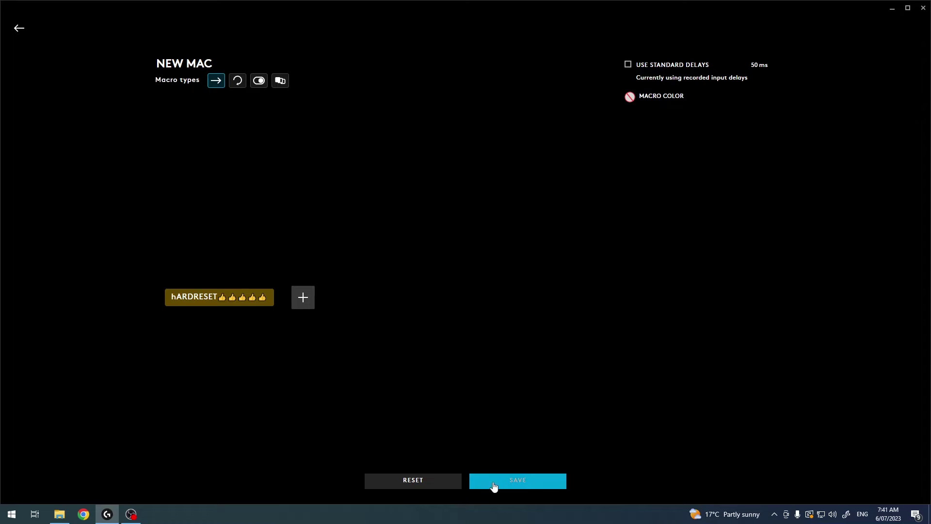
{"action": "left_click", "coordinate": [531, 484]}
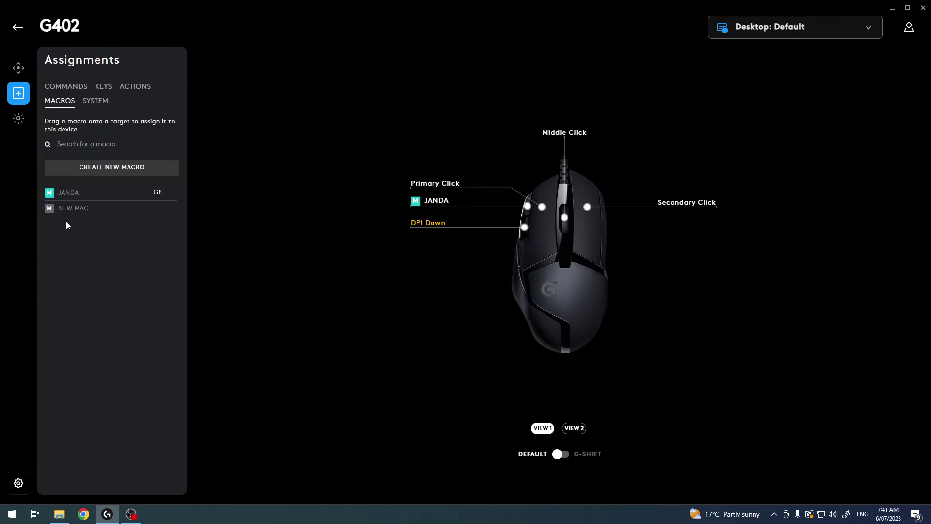
Put NEW MAC on the G402's DPI Down (G7) button, then open the New Text Document in Notepad.
{"action": "left_click_drag", "start_coordinate": [65, 209], "coordinate": [435, 229]}
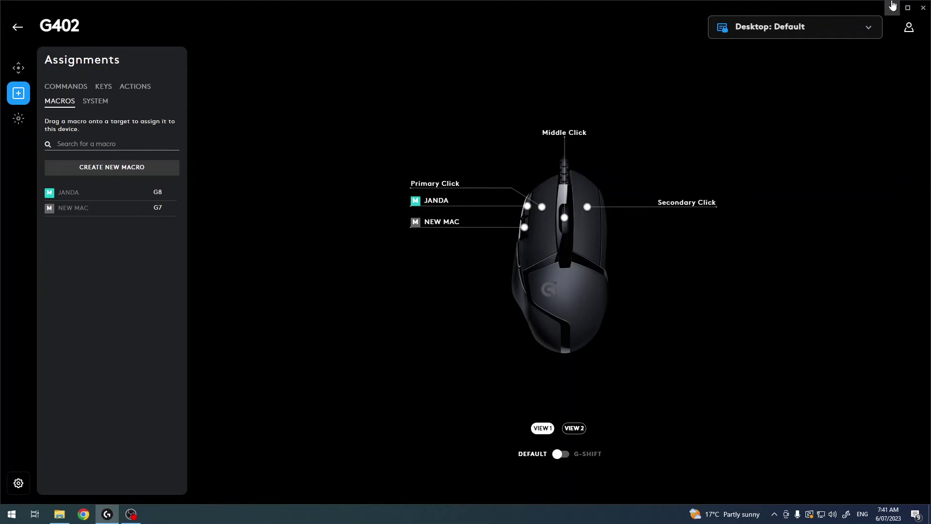
{"action": "left_click", "coordinate": [892, 8]}
{"action": "double_click", "coordinate": [261, 158]}
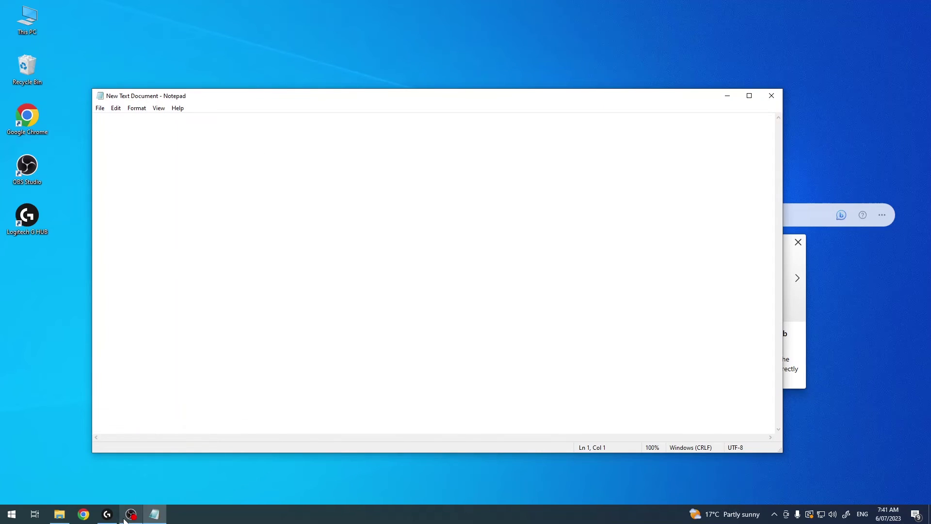
Bring G HUB back to its home screen, then minimize it to show the empty Notepad document.
{"action": "left_click", "coordinate": [107, 514]}
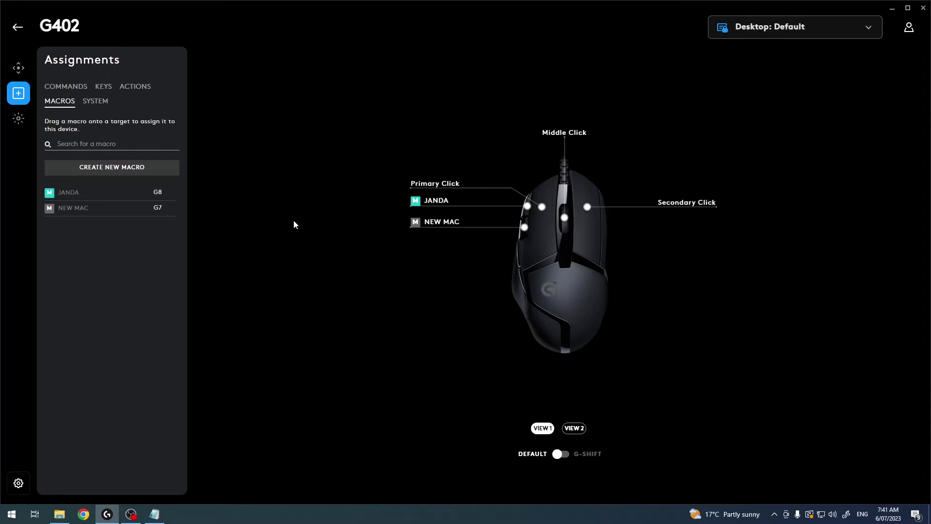
{"action": "key", "text": "Escape"}
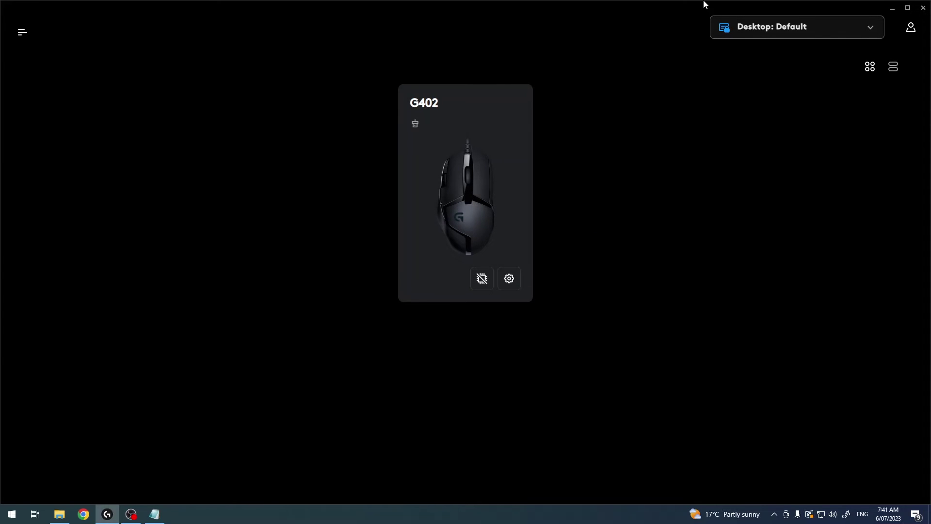
{"action": "left_click", "coordinate": [893, 8]}
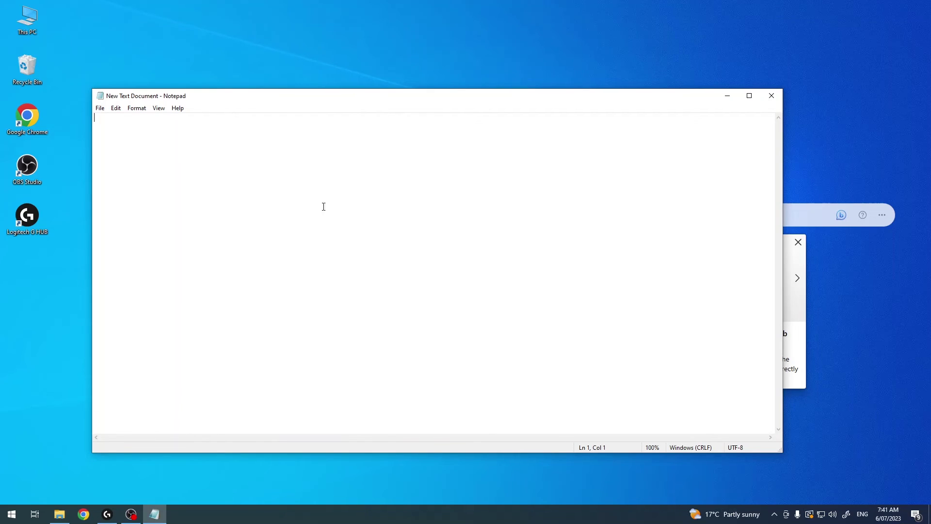
Trigger the macro to fill Notepad with repeated 'hARDRESET' and 👍 text, save the file, and return to G HUB.
{"action": "type", "text": "hARDRESET👍👍👍👍👍"}
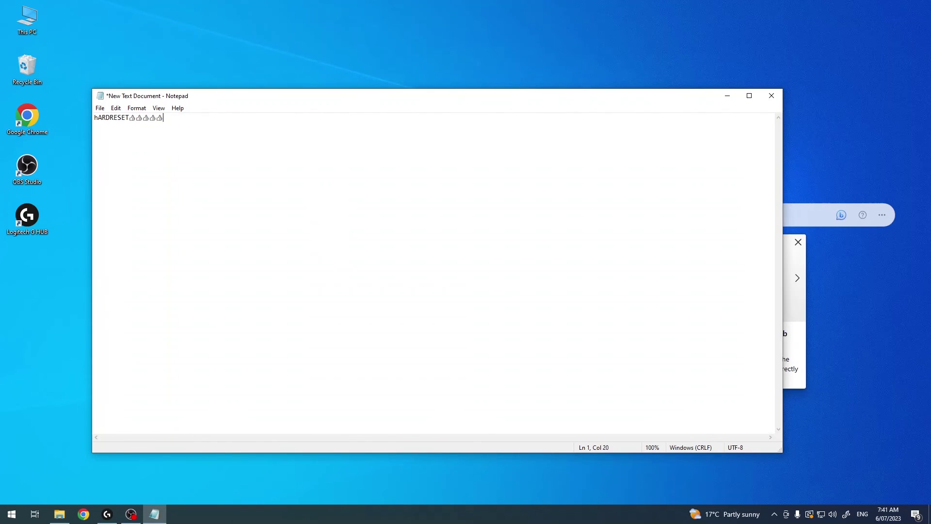
{"action": "type", "text": "hARDRESET👍👍👍👍👍hARDRESET👍👍👍👍👍hARDRESET👍👍👍👍👍hARDRESET👍👍👍👍👍hARDRESET👍👍👍👍👍hARDRESET👍👍👍👍👍"}
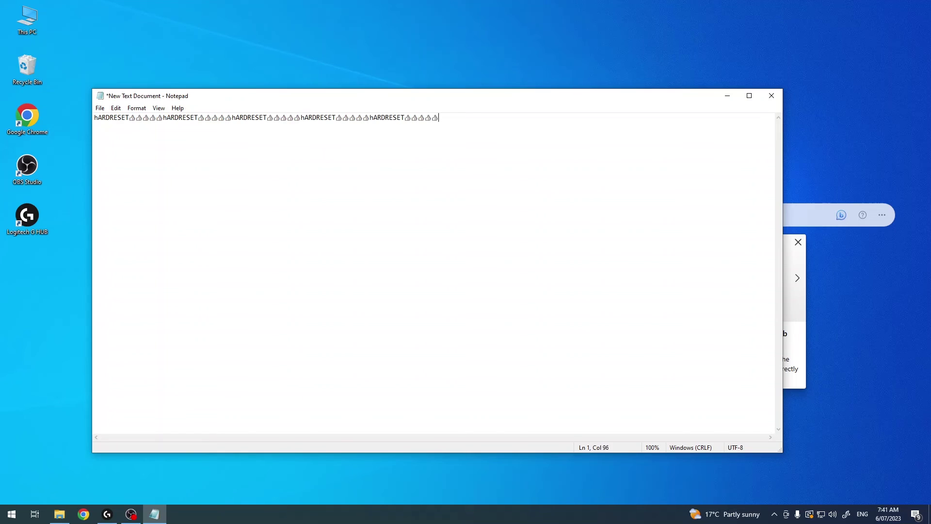
{"action": "left_click", "coordinate": [772, 96]}
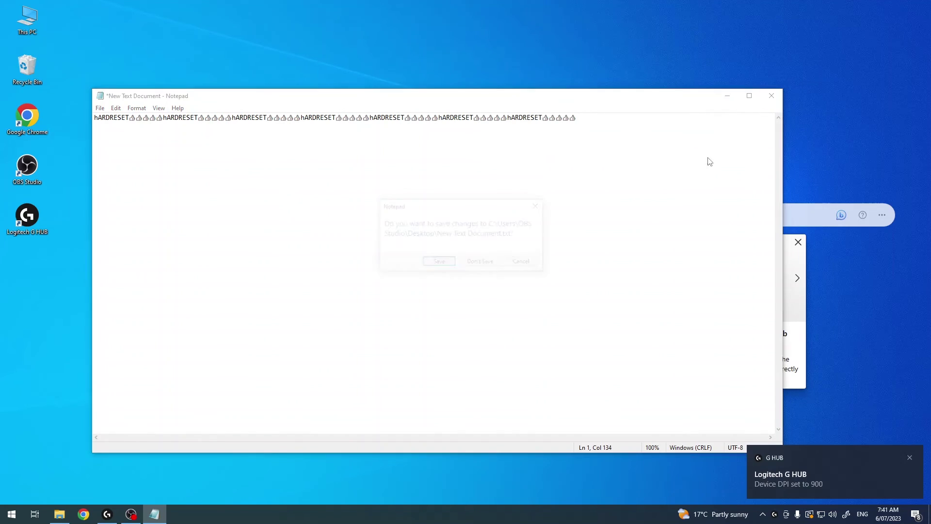
{"action": "left_click", "coordinate": [450, 261]}
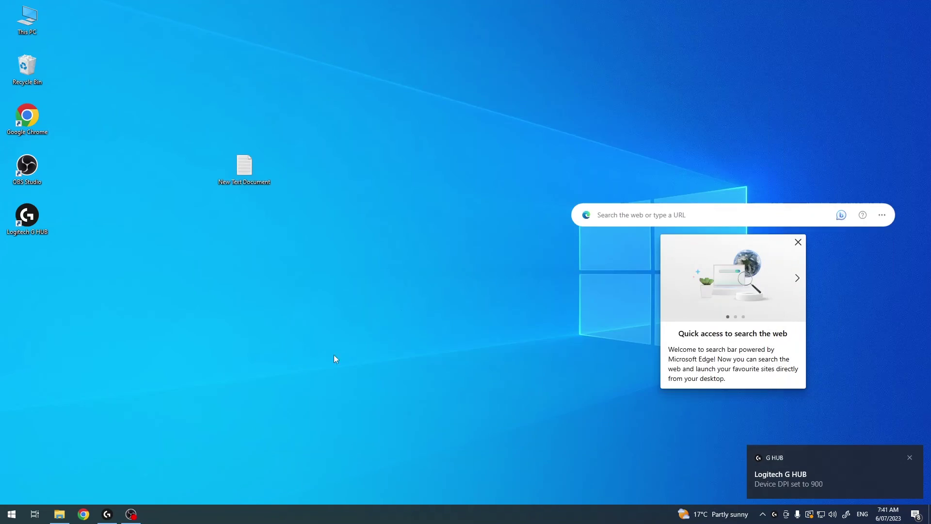
{"action": "left_click", "coordinate": [107, 514]}
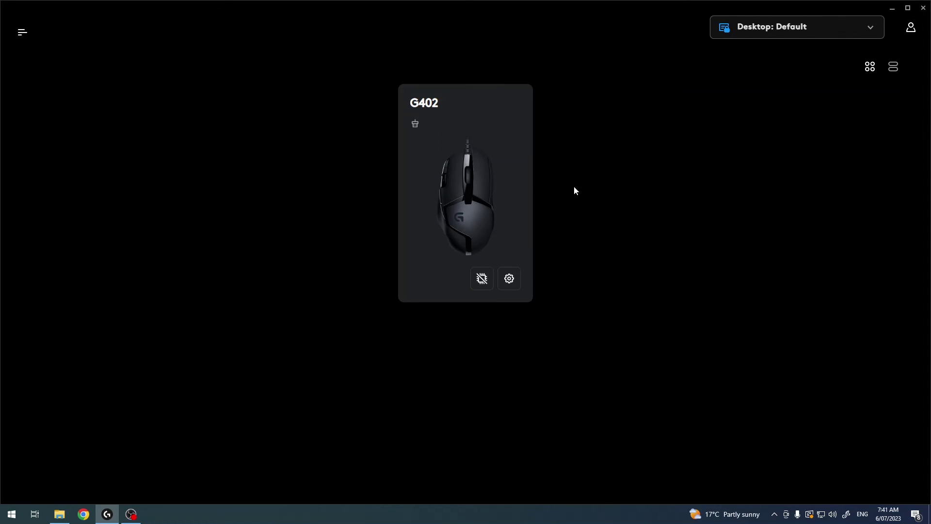